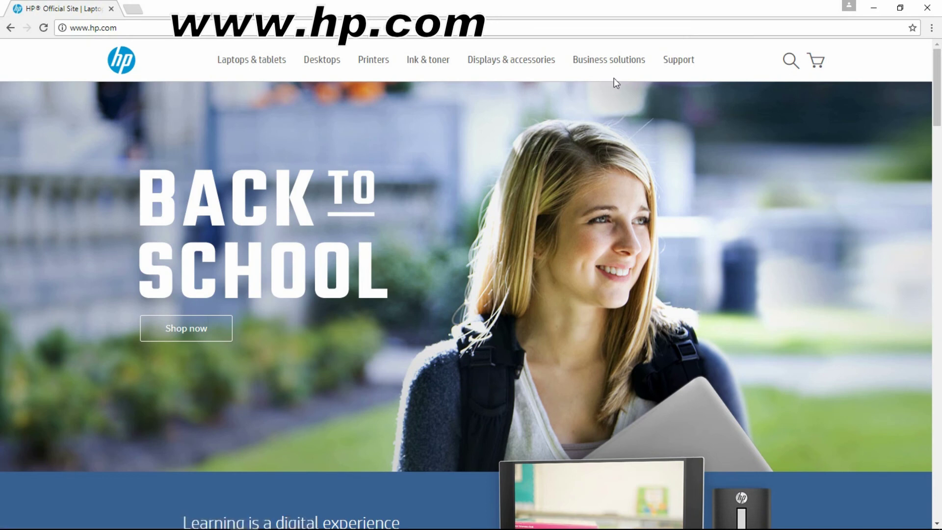
- Go to HP Support's Software and Driver Downloads page and enter 'HP AMp 1' as the product name
{"action": "left_click", "coordinate": [673, 63]}
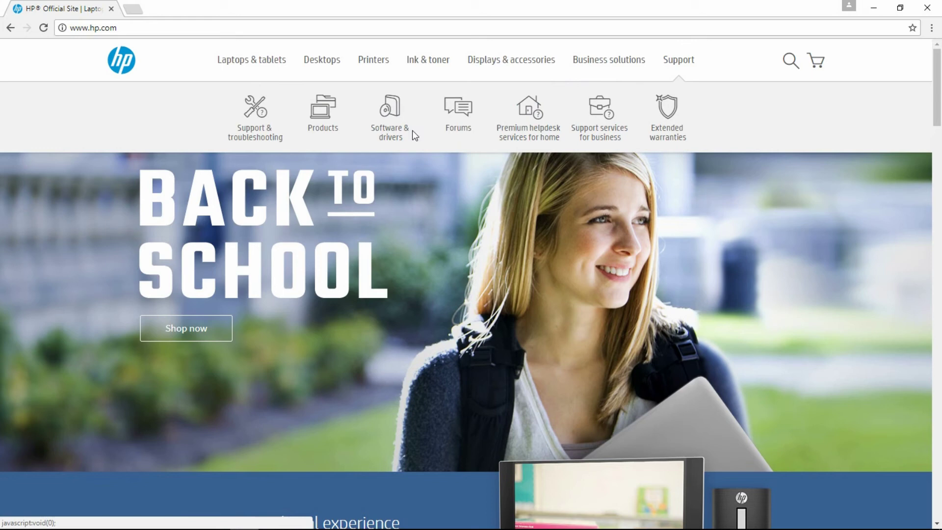
{"action": "left_click", "coordinate": [386, 127]}
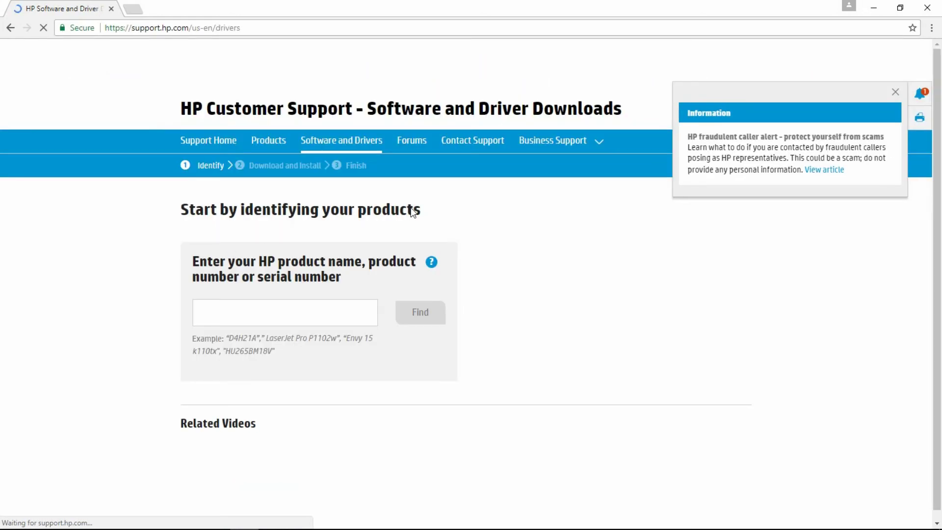
{"action": "left_click", "coordinate": [264, 311]}
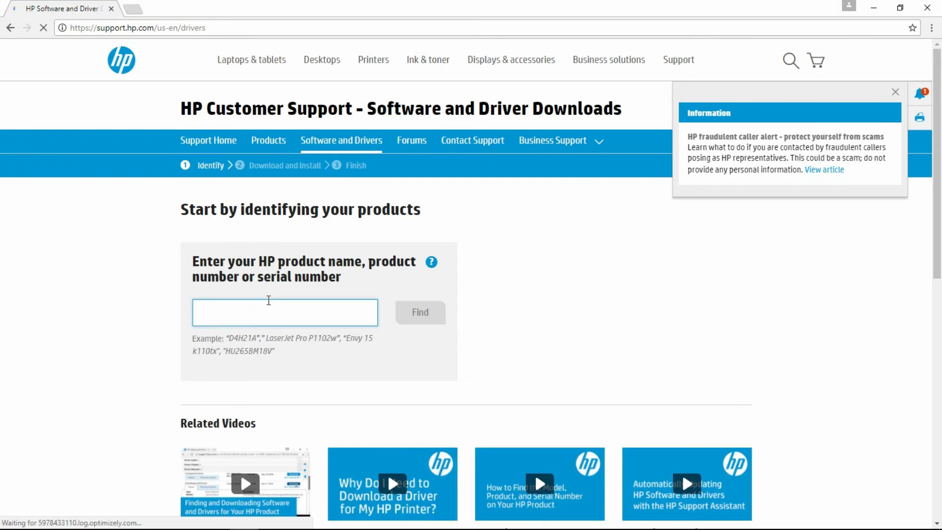
{"action": "type", "text": "HP "}
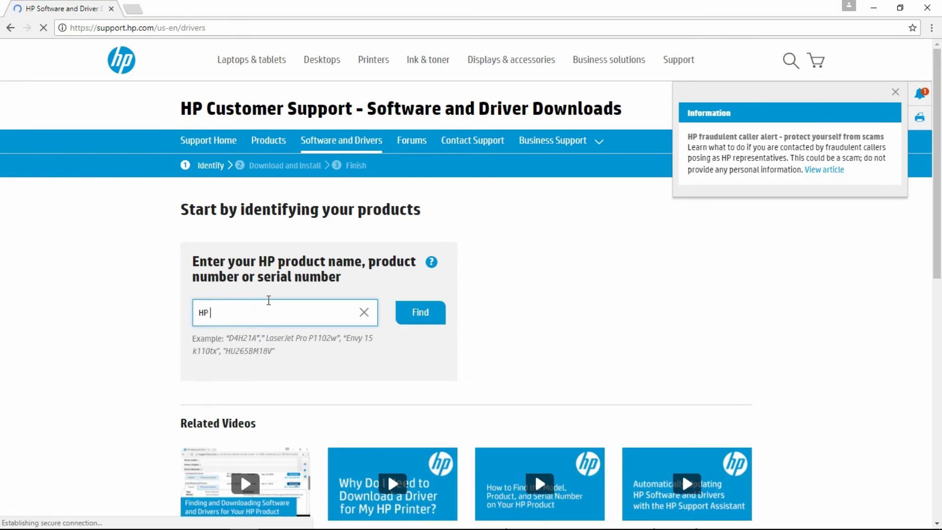
{"action": "type", "text": "AMp 100"}
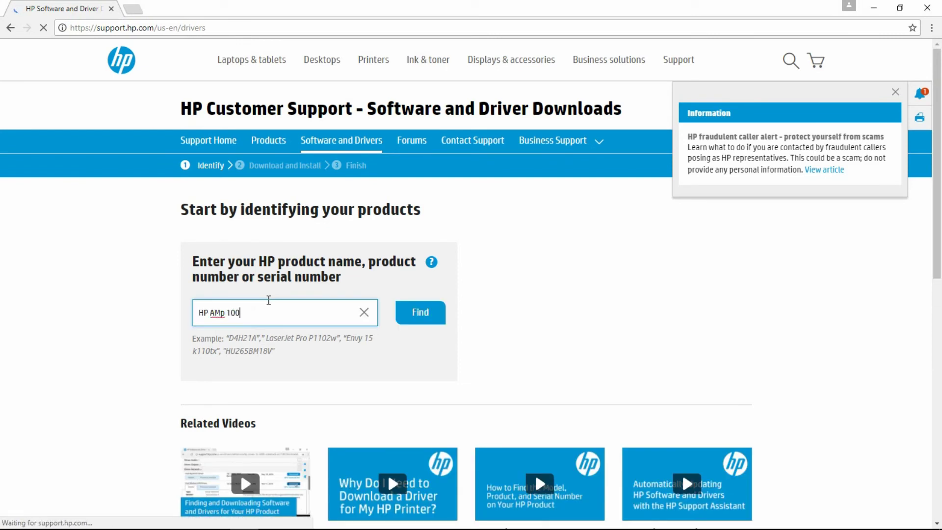
- Search for the HP AMP 100 Printer and set the driver operating system to Windows 10 (64-bit)
{"action": "left_click", "coordinate": [429, 314]}
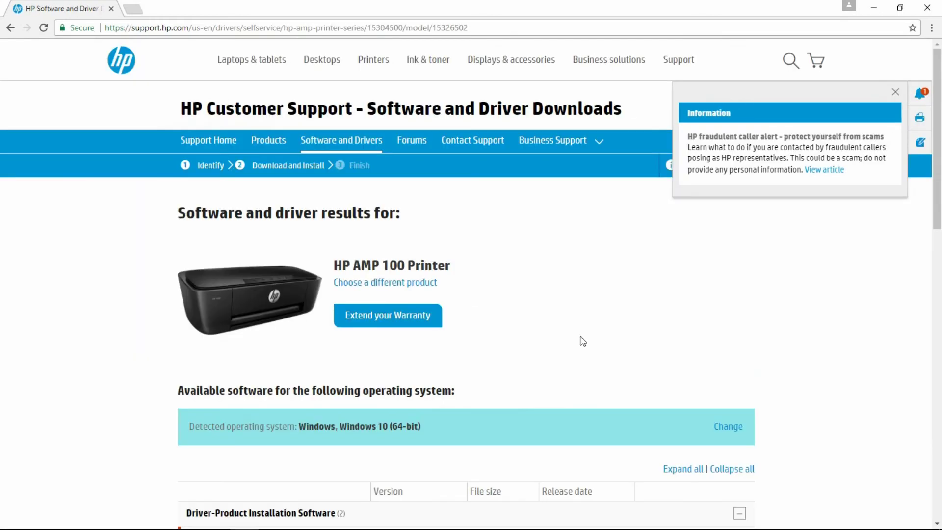
{"action": "scroll", "coordinate": [581, 341], "scroll_direction": "down", "scroll_amount": 1}
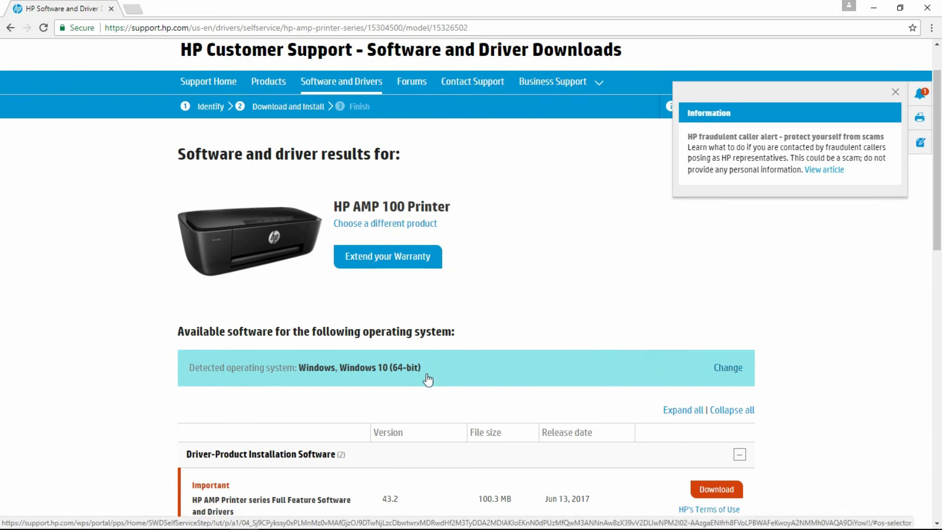
{"action": "left_click", "coordinate": [726, 369]}
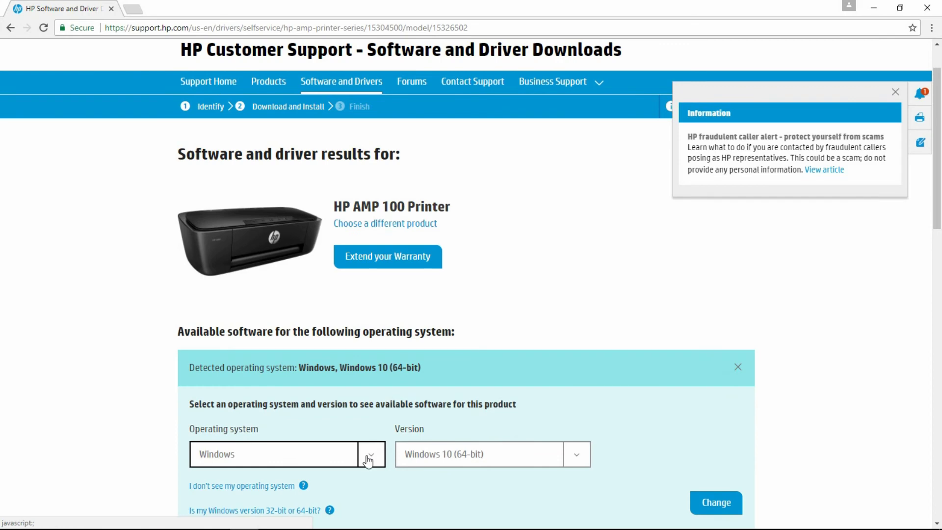
{"action": "scroll", "coordinate": [368, 460], "scroll_direction": "down", "scroll_amount": 2}
{"action": "left_click", "coordinate": [370, 336]}
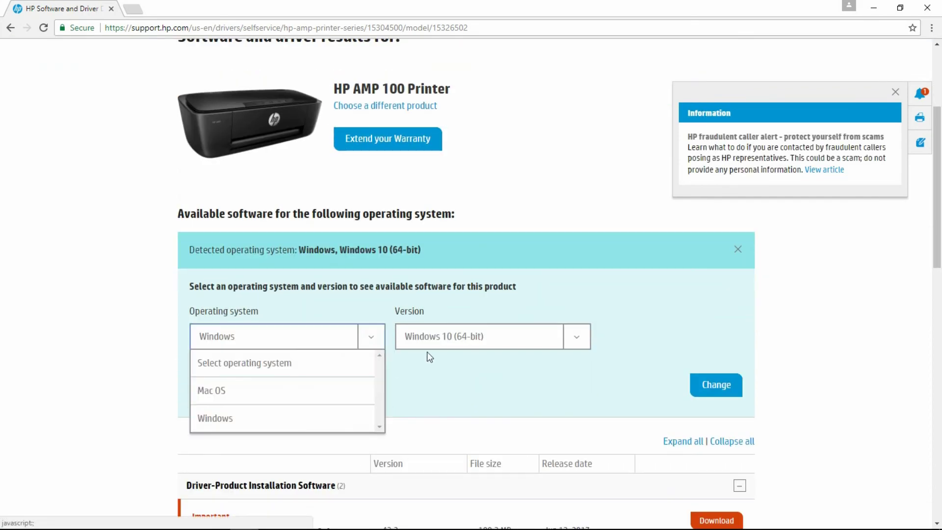
{"action": "left_click", "coordinate": [286, 421]}
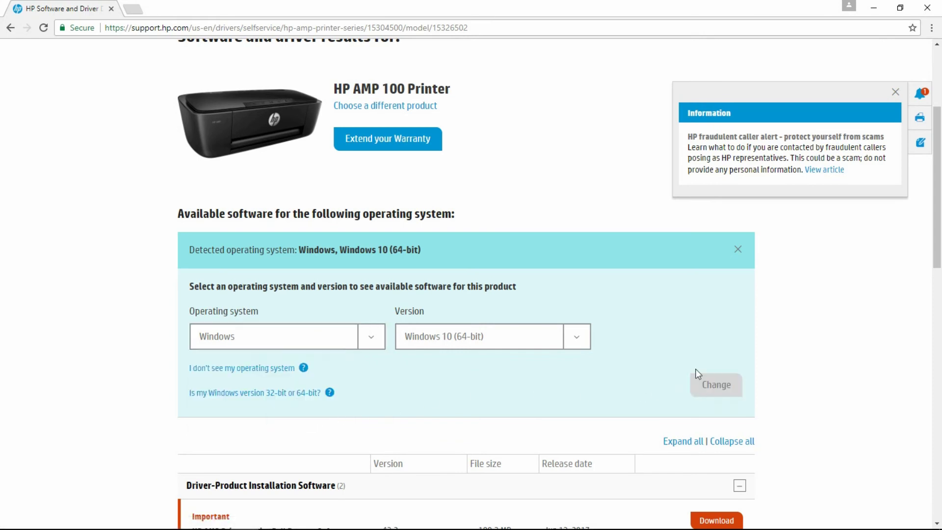
{"action": "left_click", "coordinate": [739, 250]}
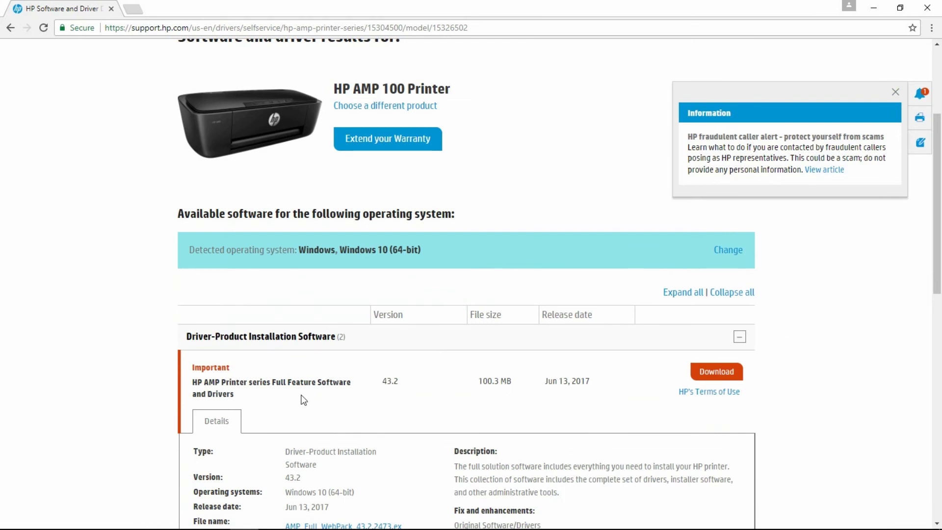
- Download the Full Feature Software and Drivers package and dismiss the Download Assistant
{"action": "left_click", "coordinate": [715, 377]}
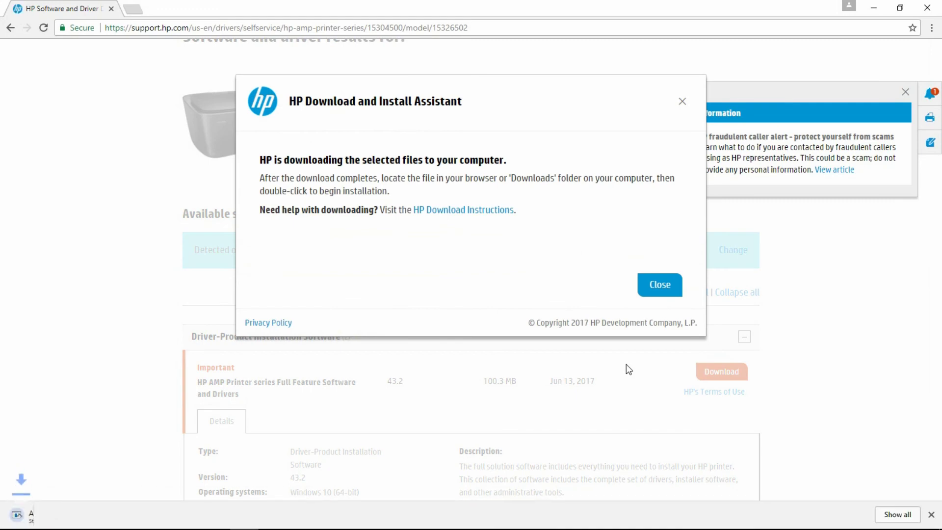
{"action": "left_click", "coordinate": [658, 290]}
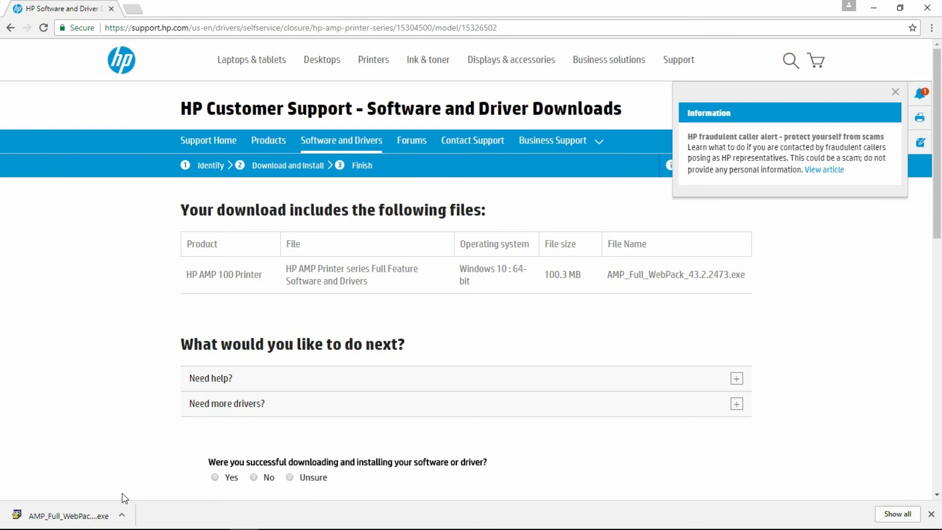
- Run the downloaded AMP_Full_WebPack_43.2.2473.exe installer from Chrome's download bar
{"action": "left_click", "coordinate": [123, 515]}
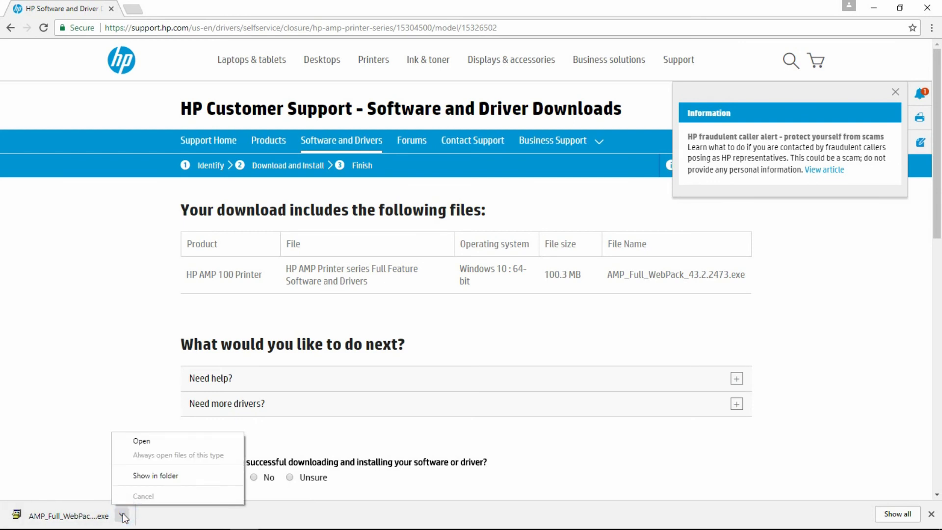
{"action": "left_click", "coordinate": [141, 441]}
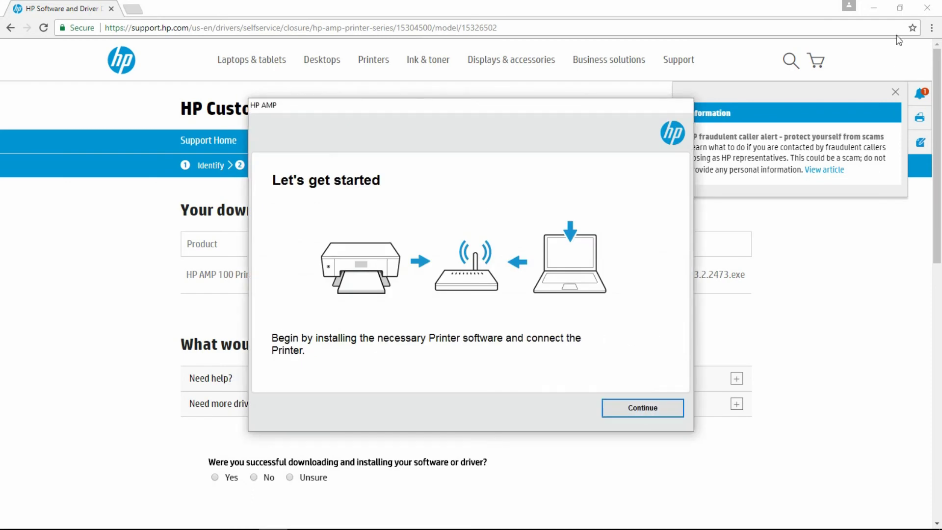
- Minimize the browser, start HP AMP setup, accept the installation agreements and install the software
{"action": "left_click", "coordinate": [877, 9]}
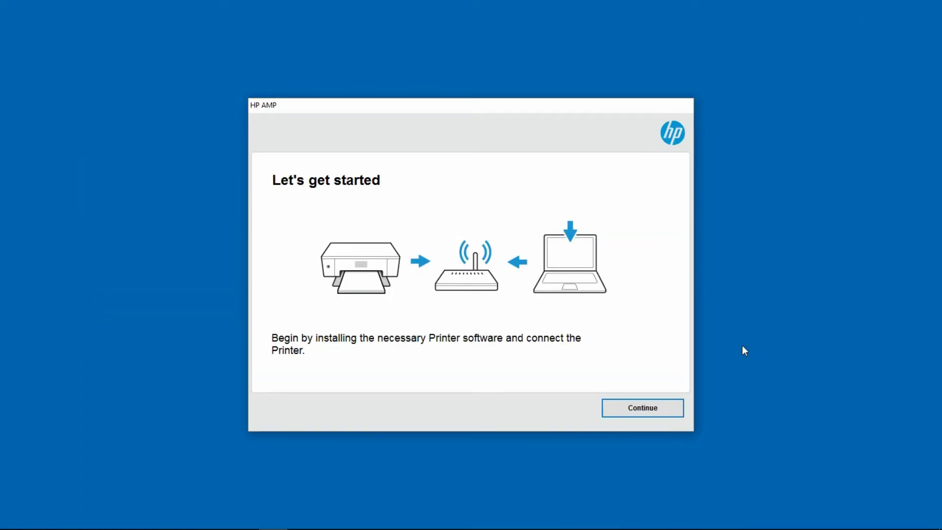
{"action": "left_click", "coordinate": [661, 411]}
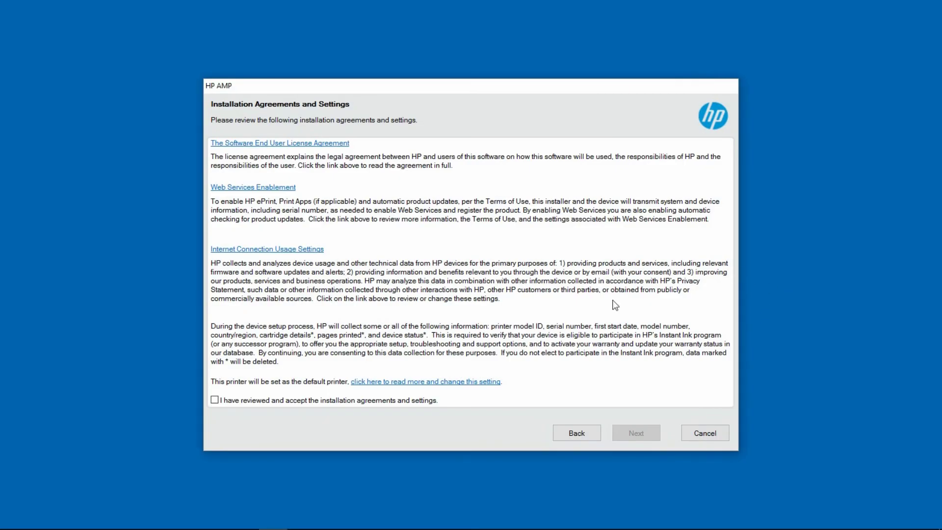
{"action": "left_click", "coordinate": [333, 401]}
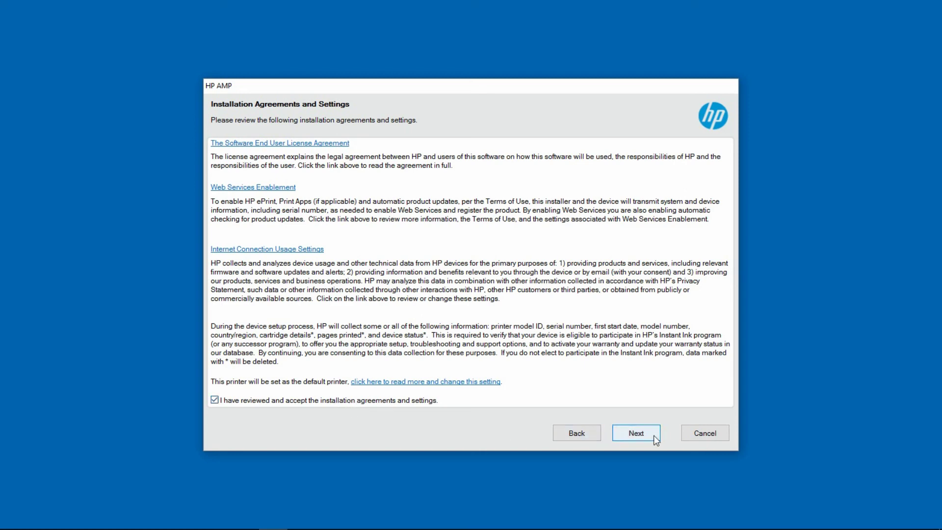
{"action": "left_click", "coordinate": [653, 435]}
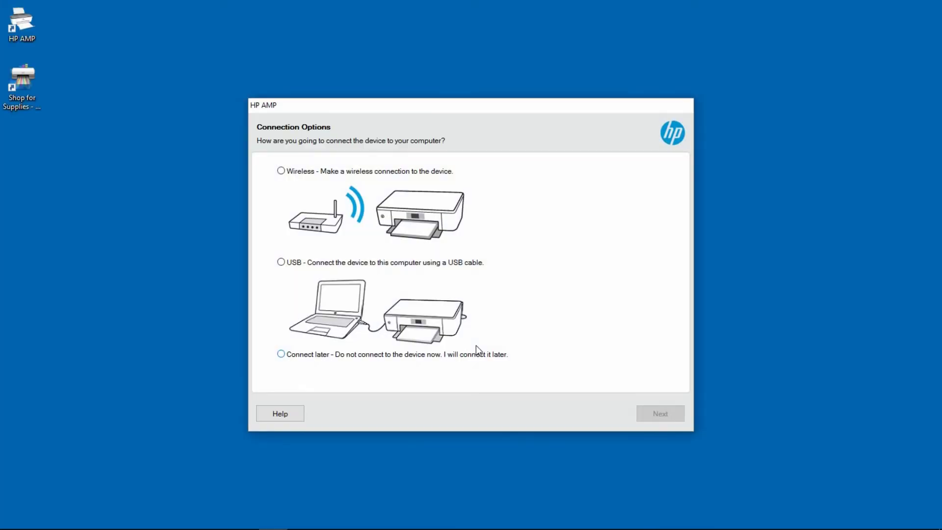
- Choose a wireless connection for the printer and let the network check run
{"action": "left_click", "coordinate": [844, 120]}
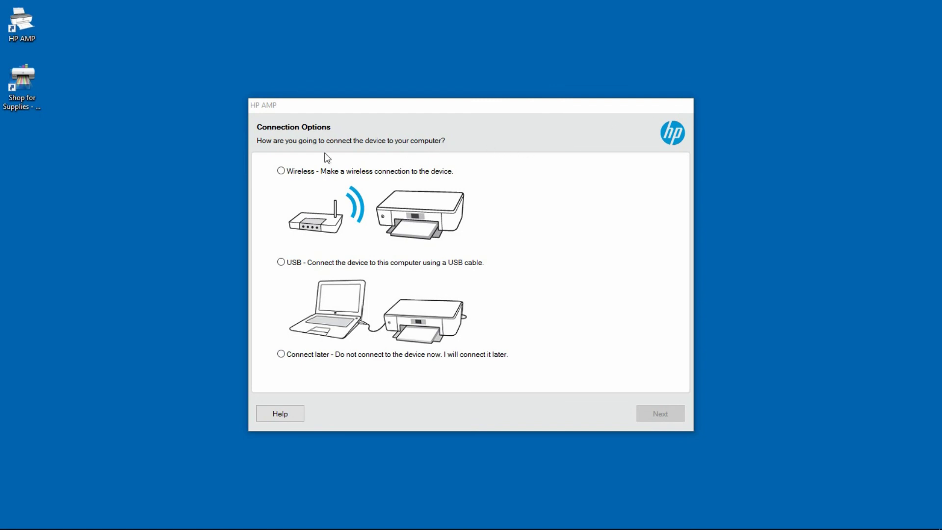
{"action": "left_click", "coordinate": [281, 172]}
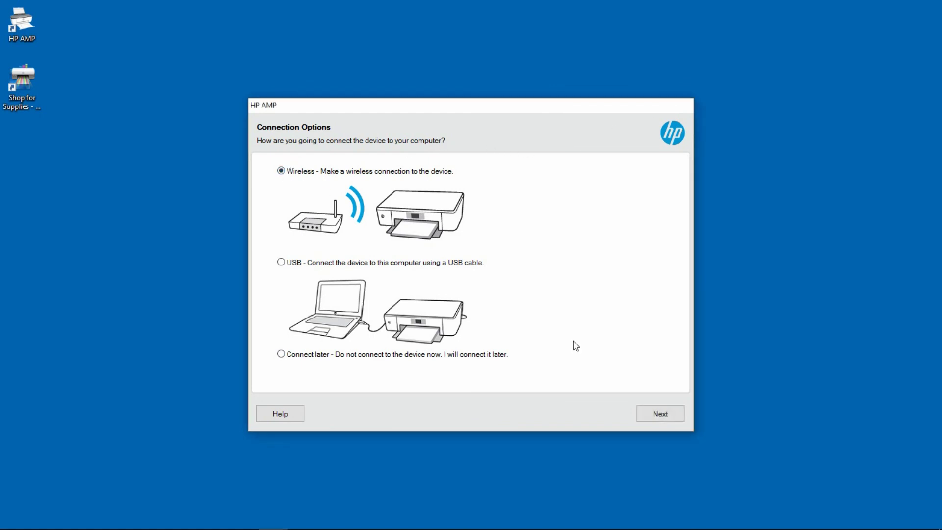
{"action": "left_click", "coordinate": [660, 417]}
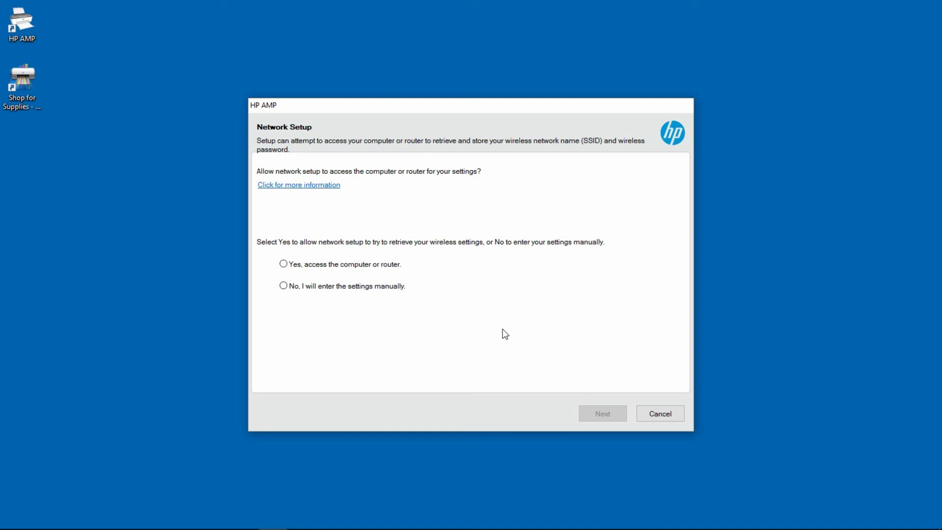
- Let setup read wireless settings from the computer and store them on the printer
{"action": "left_click", "coordinate": [345, 266]}
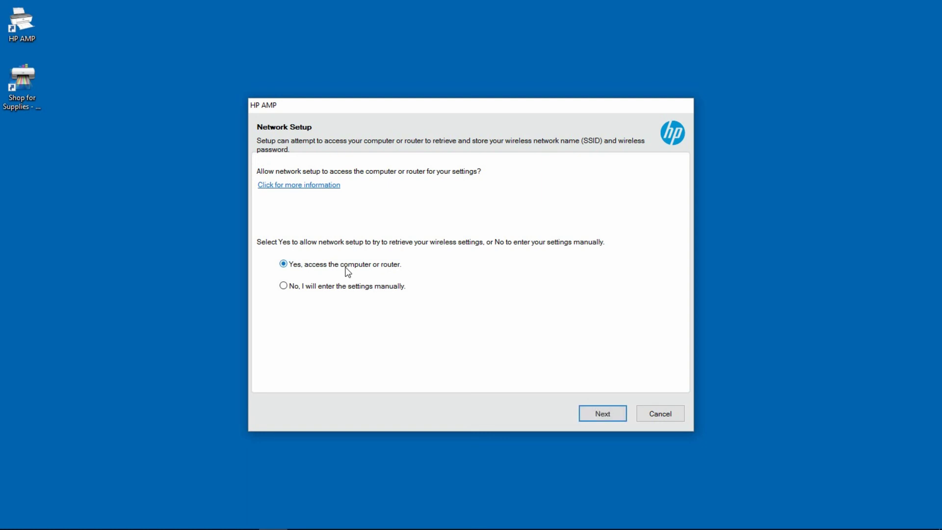
{"action": "left_click", "coordinate": [609, 416]}
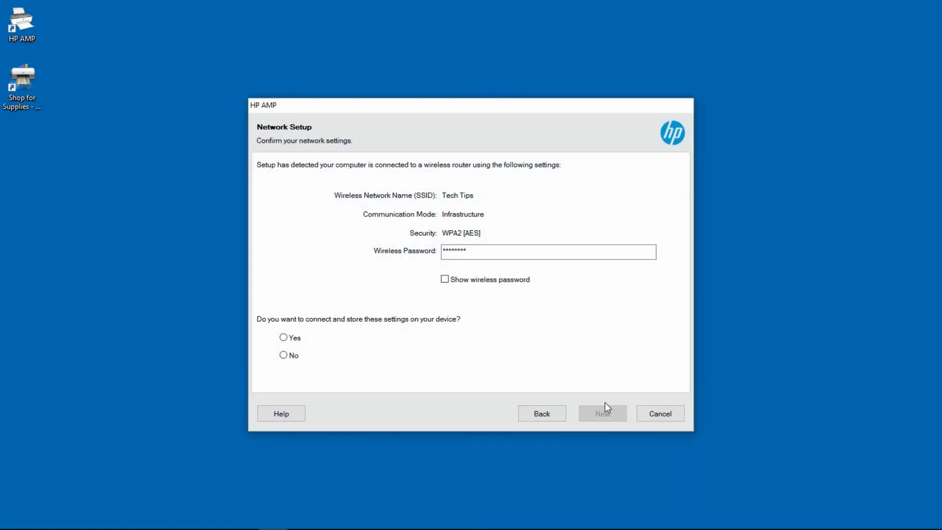
{"action": "left_click", "coordinate": [283, 337]}
{"action": "left_click", "coordinate": [604, 416]}
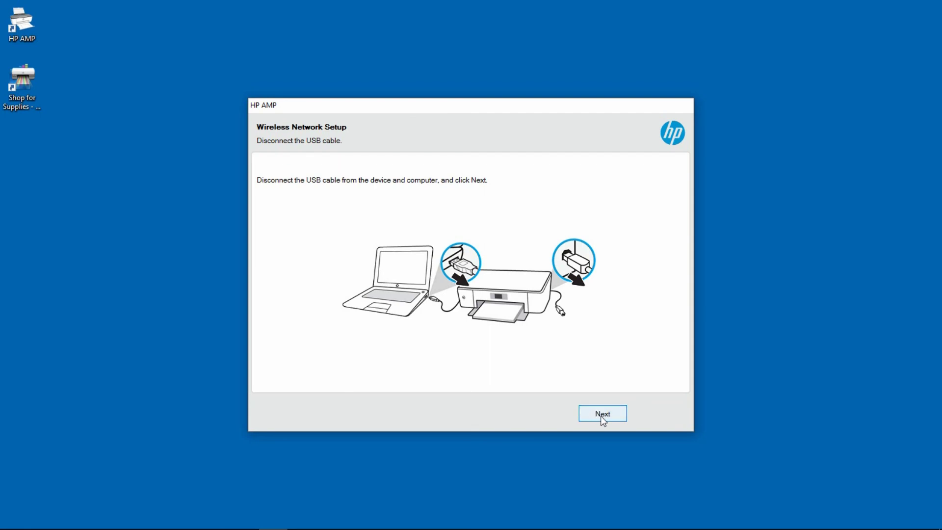
- Continue past the Disconnect USB page to the device information screen
{"action": "left_click", "coordinate": [601, 415]}
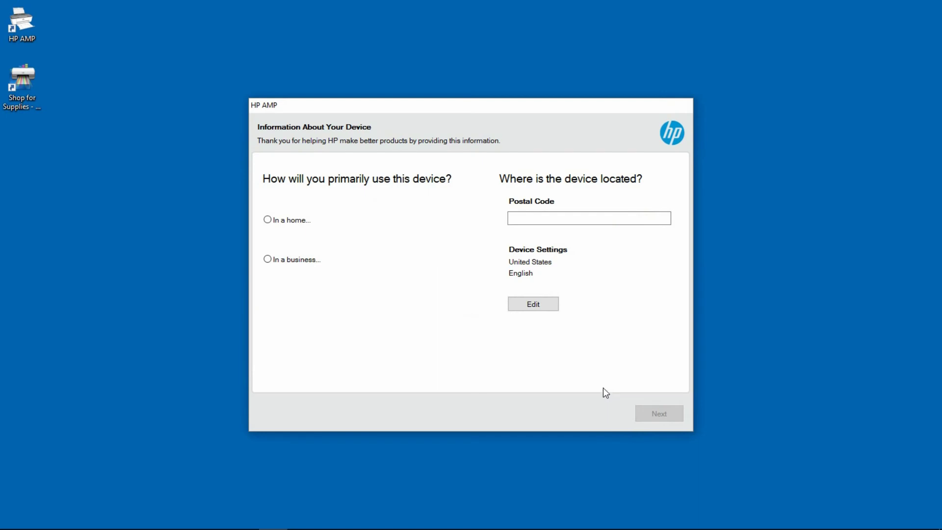
- Record the printer as used 'In the home for personal use', enter the postal code, and submit
{"action": "left_click", "coordinate": [293, 221]}
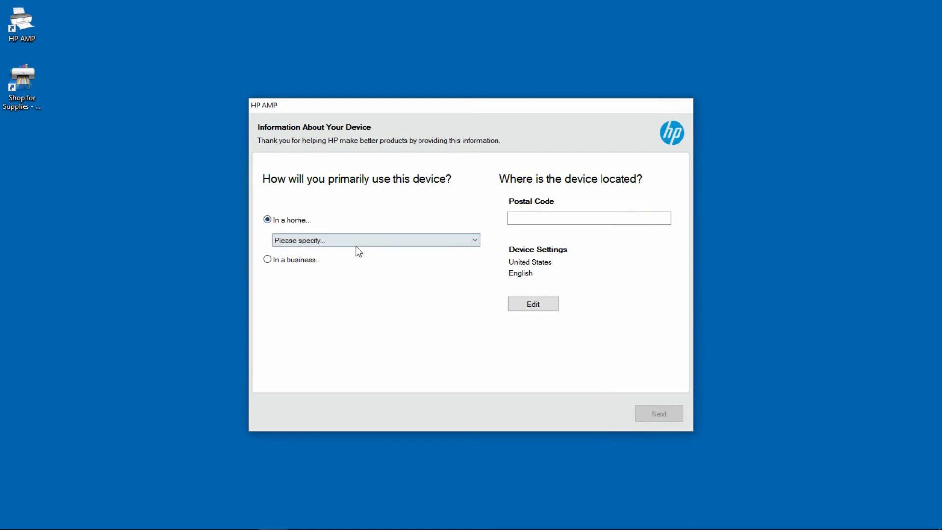
{"action": "left_click", "coordinate": [358, 239]}
{"action": "left_click", "coordinate": [359, 251]}
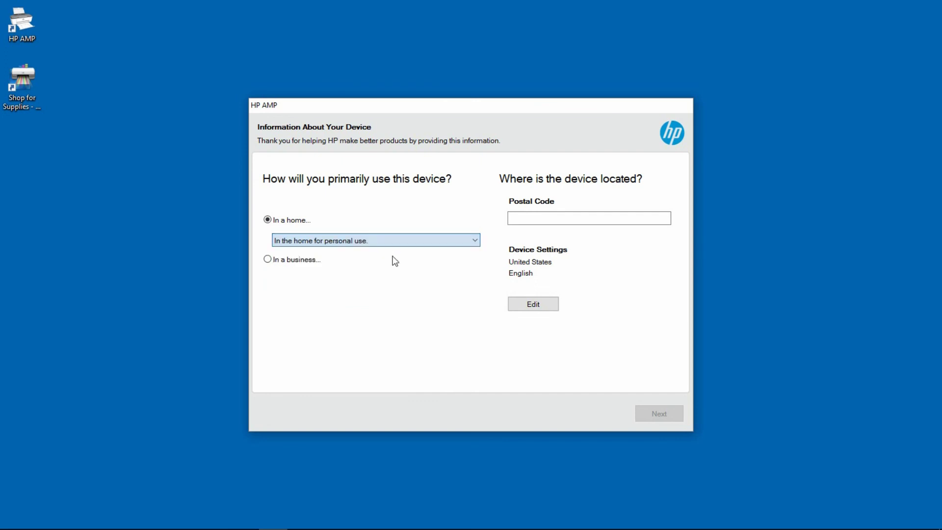
{"action": "left_click", "coordinate": [564, 218]}
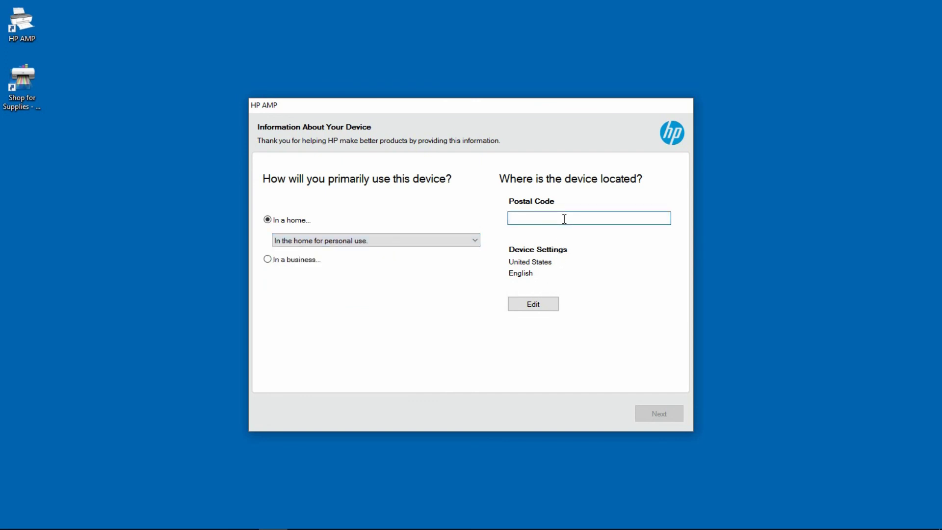
{"action": "type", "text": "123456"}
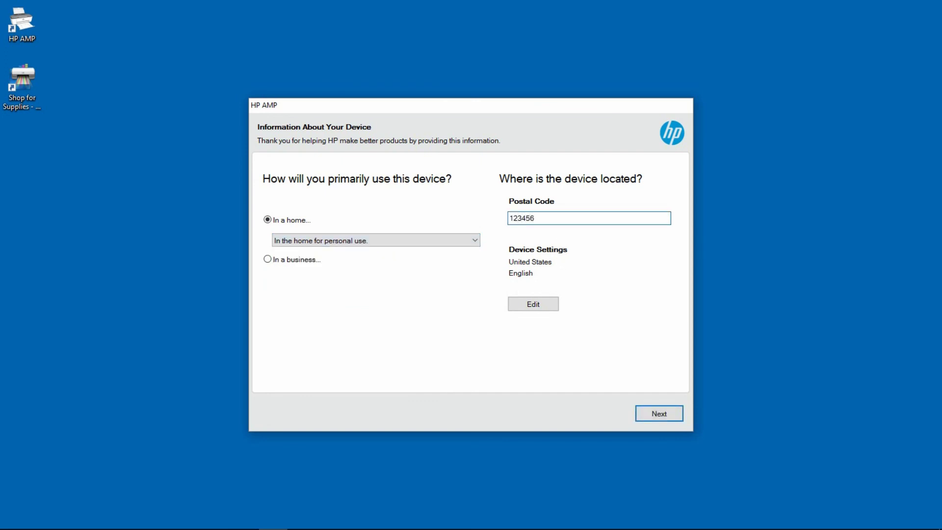
{"action": "left_click", "coordinate": [654, 417]}
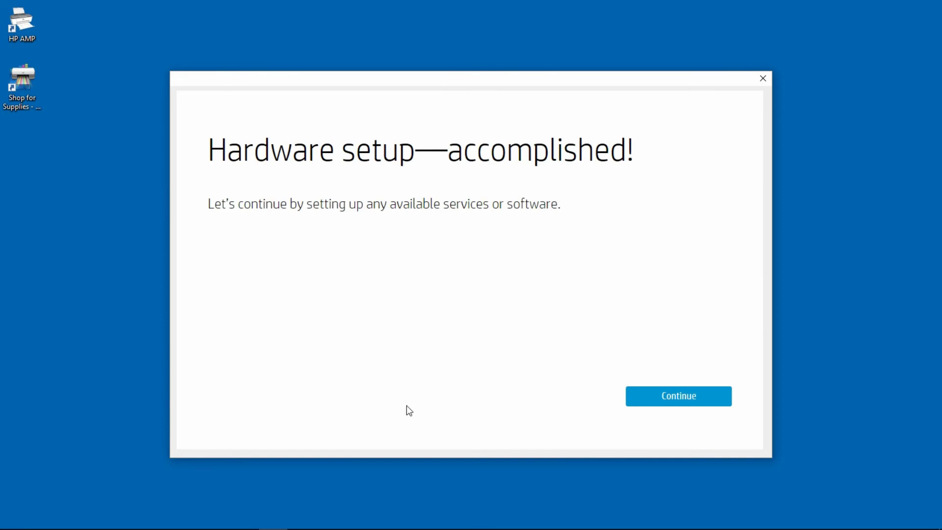
- Close the optional device services setup window and confirm exiting it
{"action": "left_click", "coordinate": [763, 79]}
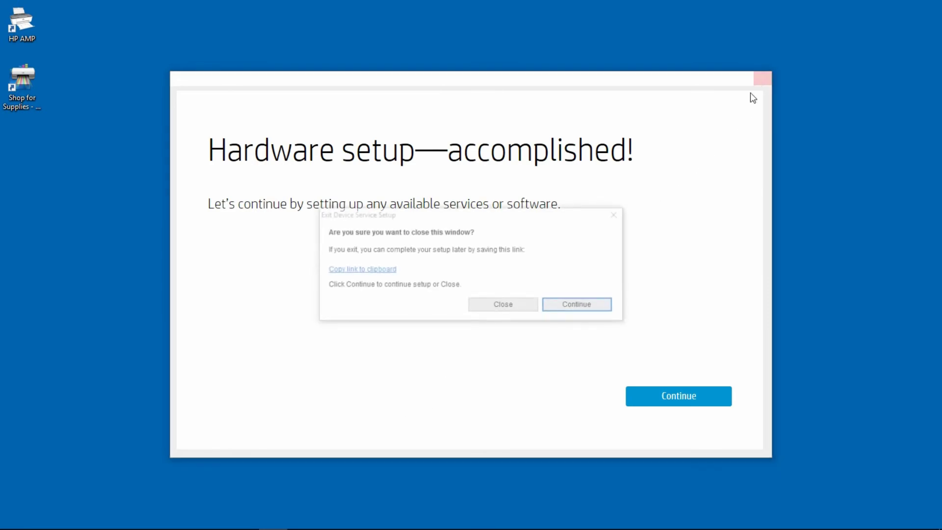
{"action": "left_click", "coordinate": [514, 306]}
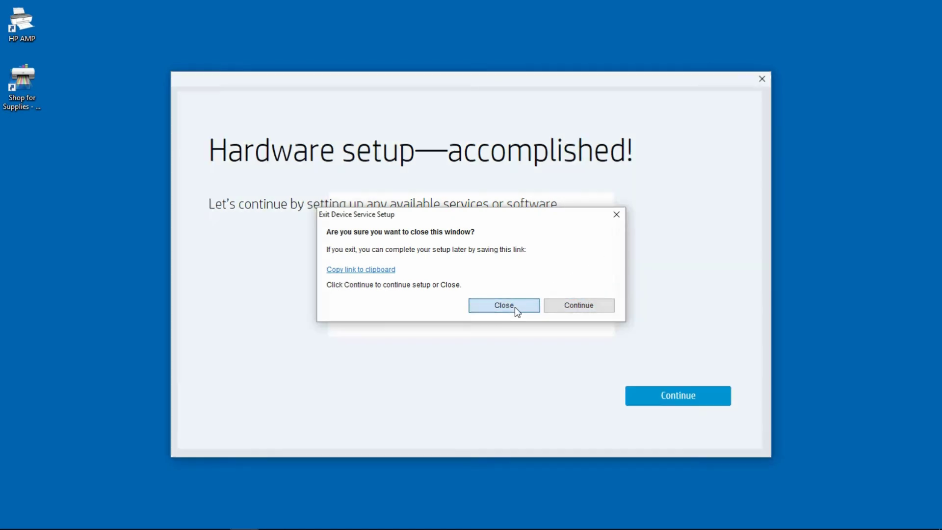